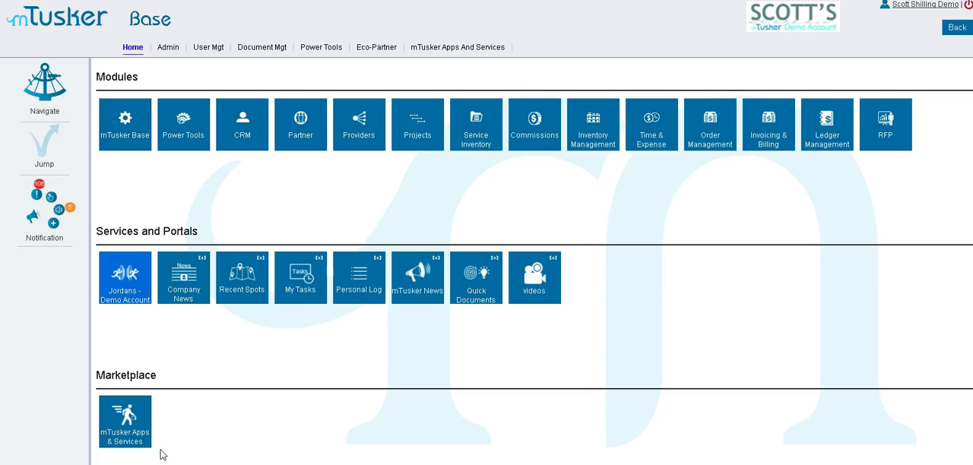
Start an account merge in Power Tools and search the entity names for "wood river"
mouse_move(318, 51)
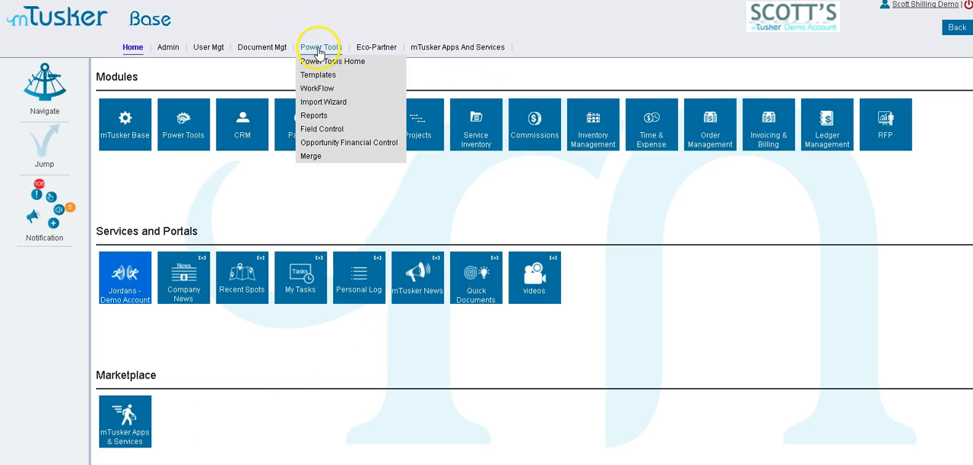
left_click(321, 156)
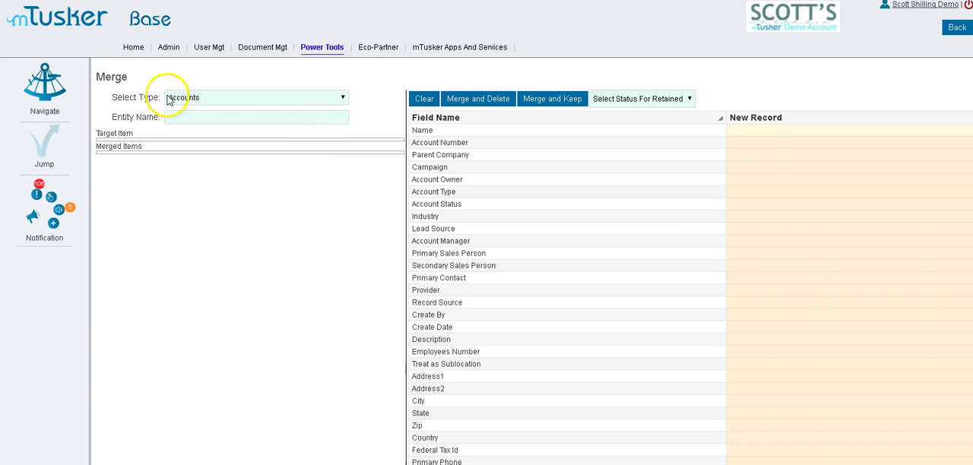
left_click(343, 99)
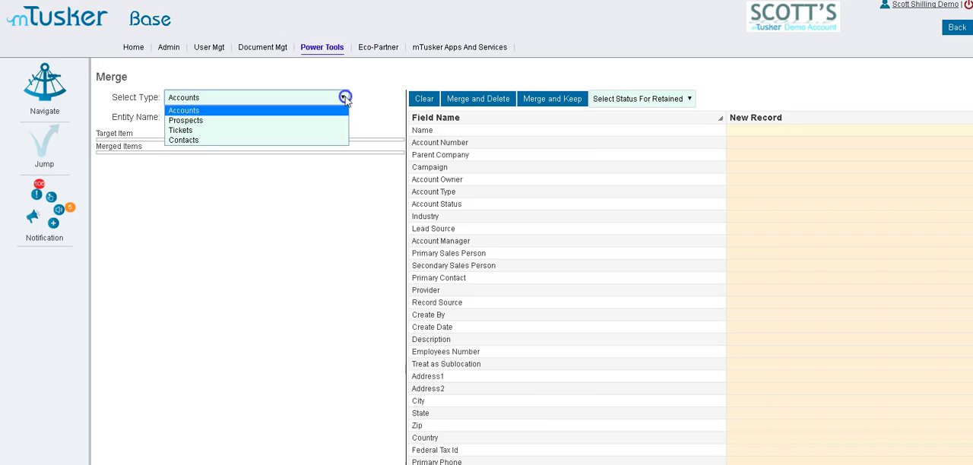
left_click(343, 98)
left_click(274, 117)
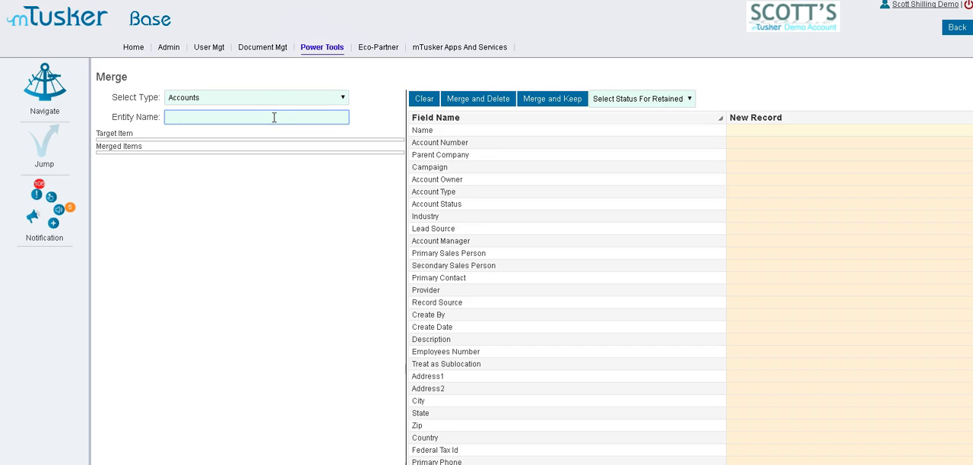
type("wood river")
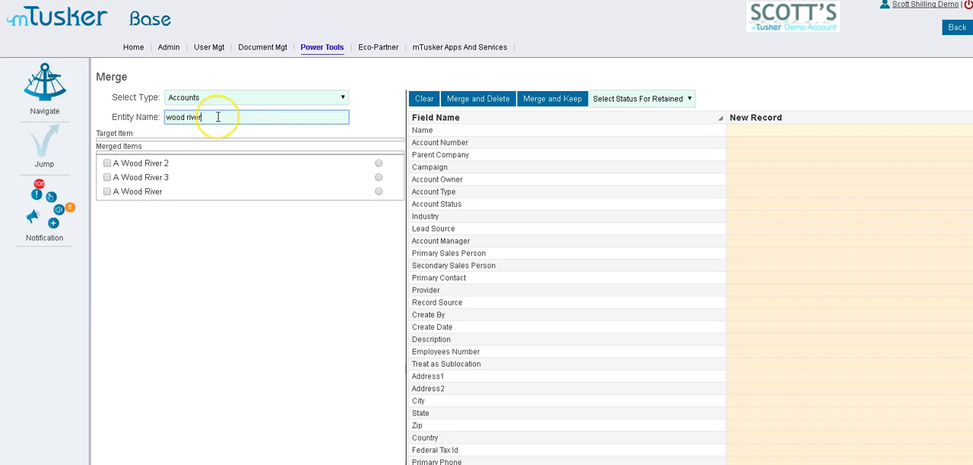
Select the accounts A Wood River, A Wood River 2 and A Wood River 3 for comparison in the merge
left_click(107, 192)
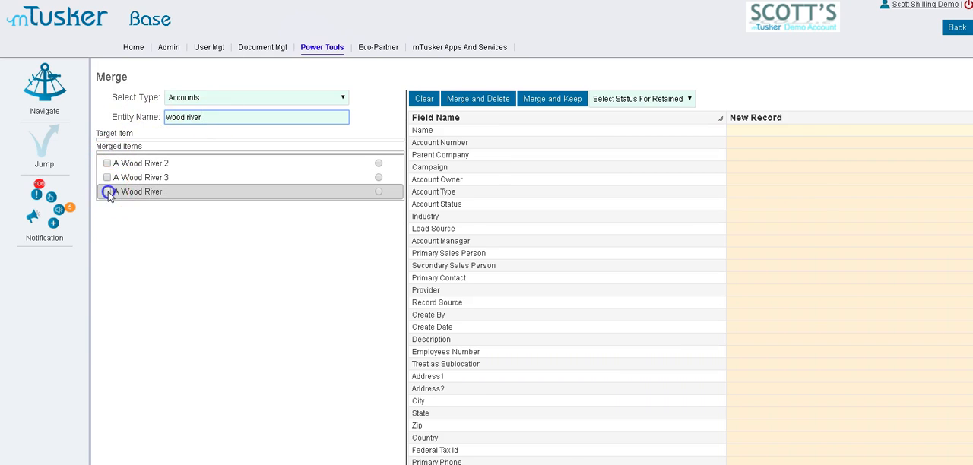
left_click(108, 177)
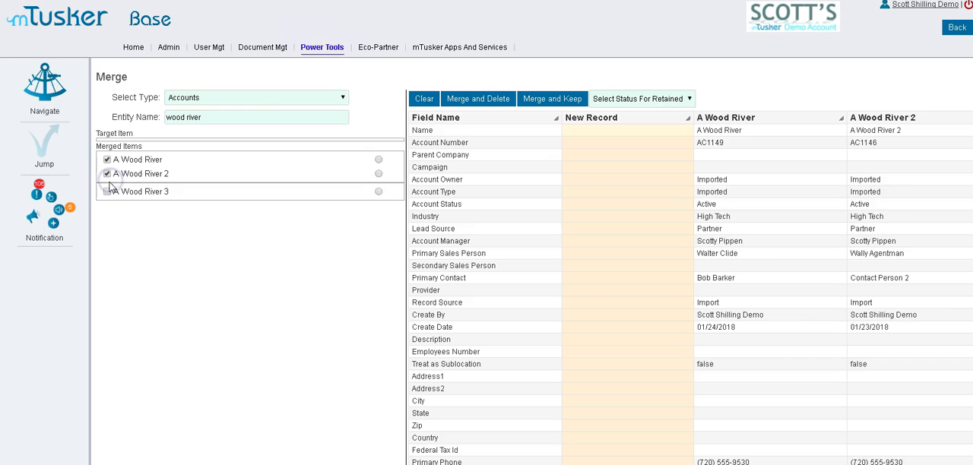
left_click(107, 191)
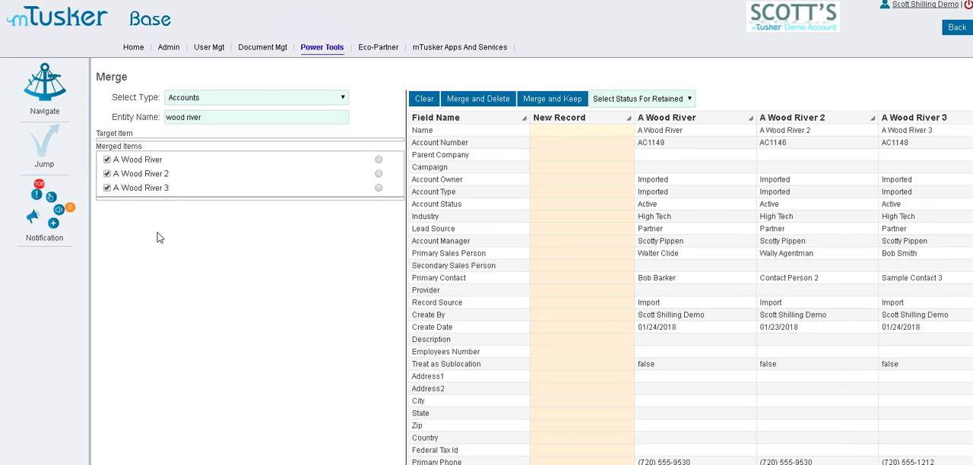
Send the accounts A Wood River, A Wood River 2 and A Wood River 3 from the CRM accounts list to Merge
left_click(47, 90)
left_click(214, 102)
left_click(356, 80)
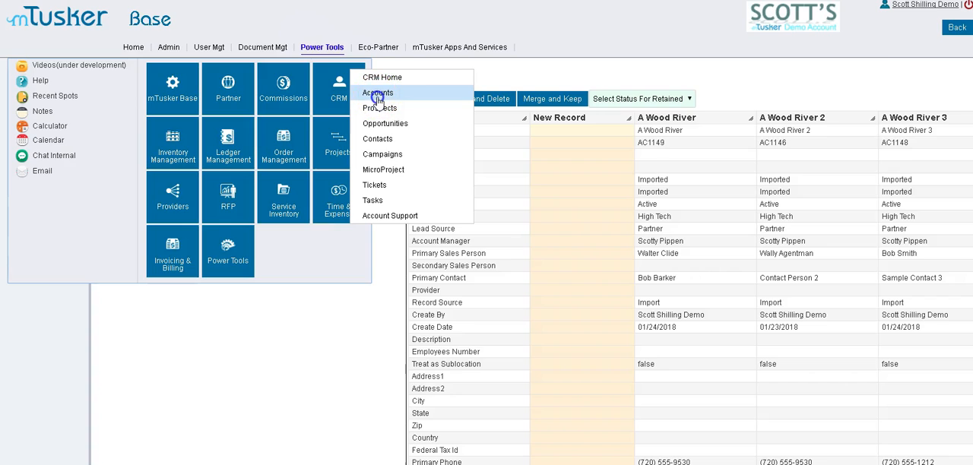
left_click(373, 93)
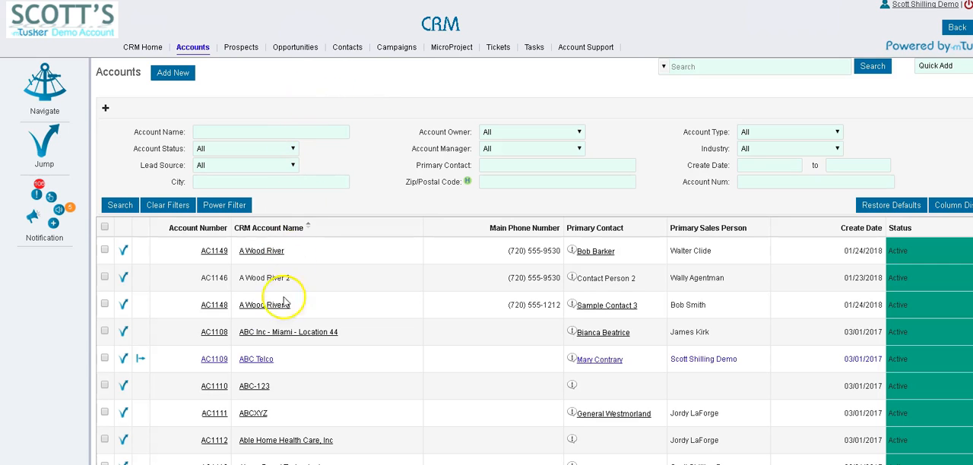
left_click(104, 251)
left_click(105, 278)
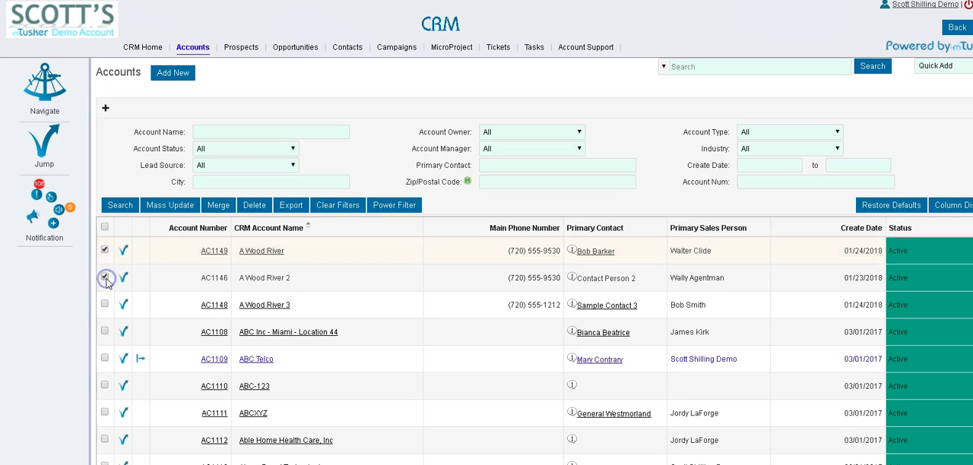
left_click(105, 304)
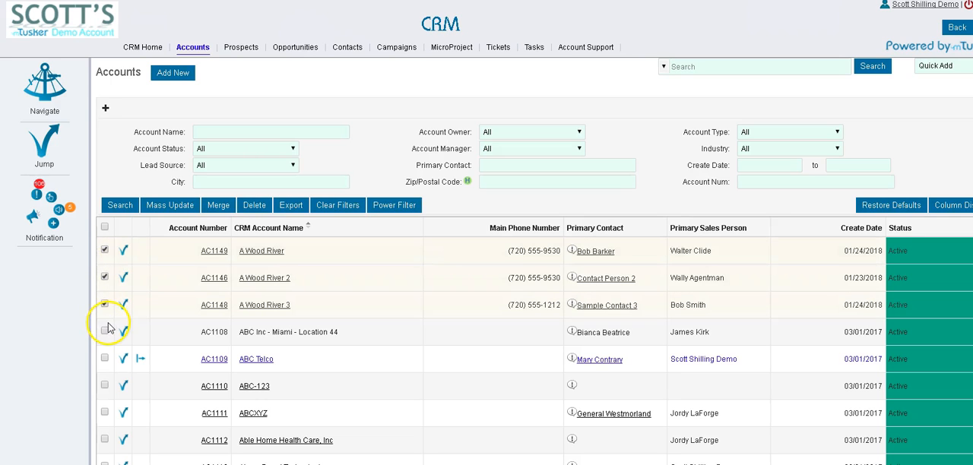
left_click(218, 206)
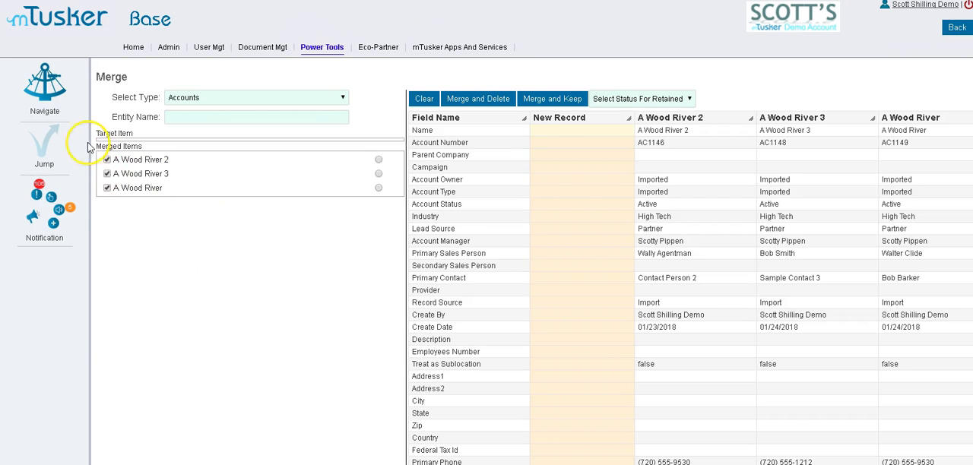
Make A Wood River the merge target with its own primary contact, A Wood River 2's primary sales person and A Wood River 3's primary phone
left_click(196, 118)
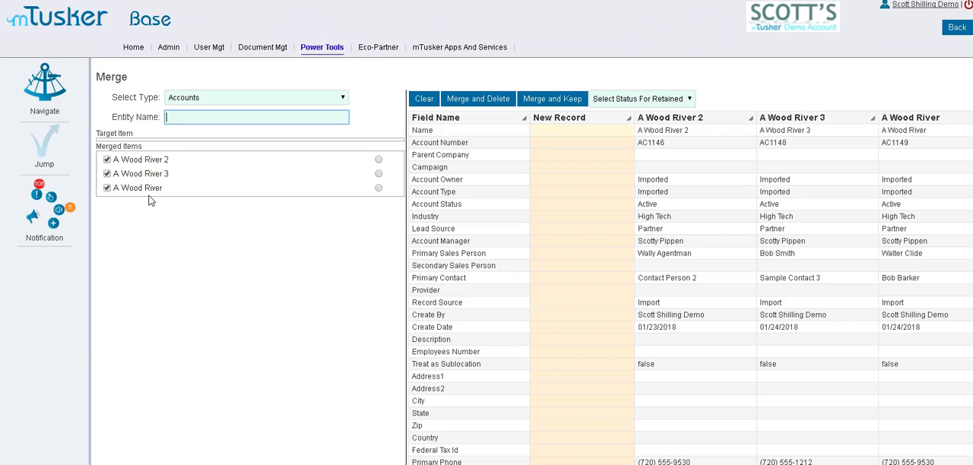
left_click(380, 190)
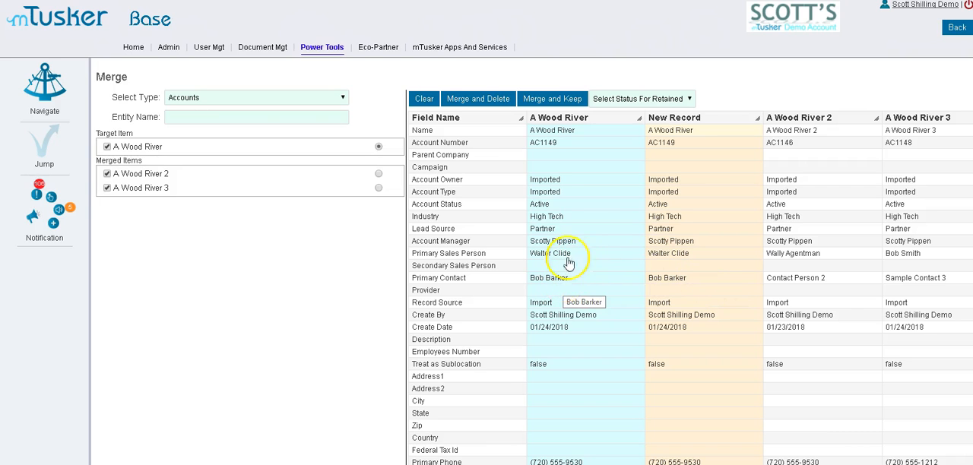
left_click(814, 278)
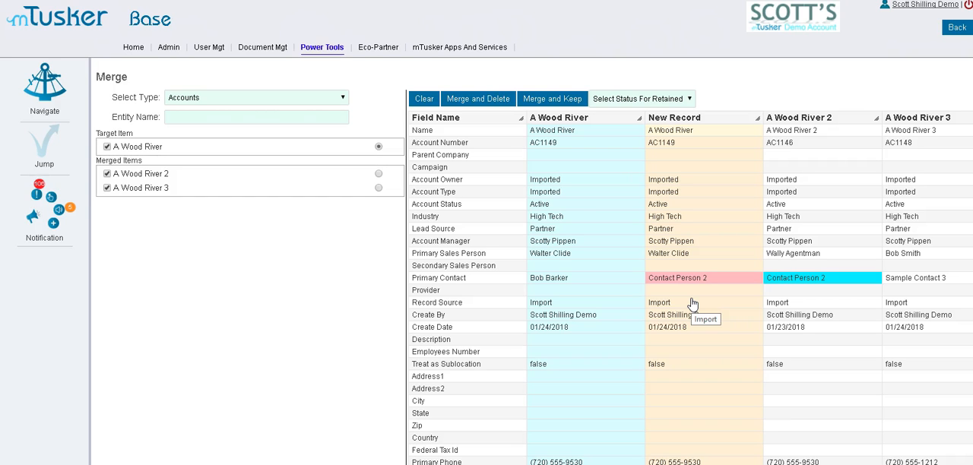
left_click(555, 278)
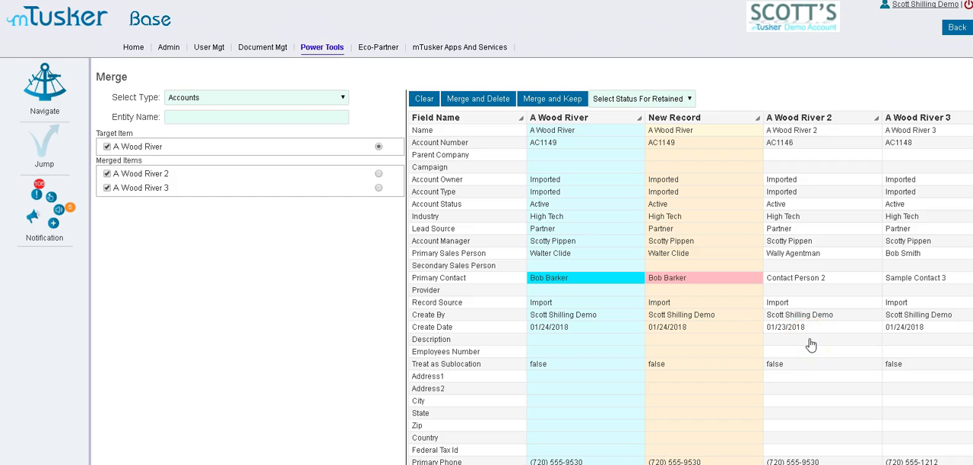
left_click(799, 258)
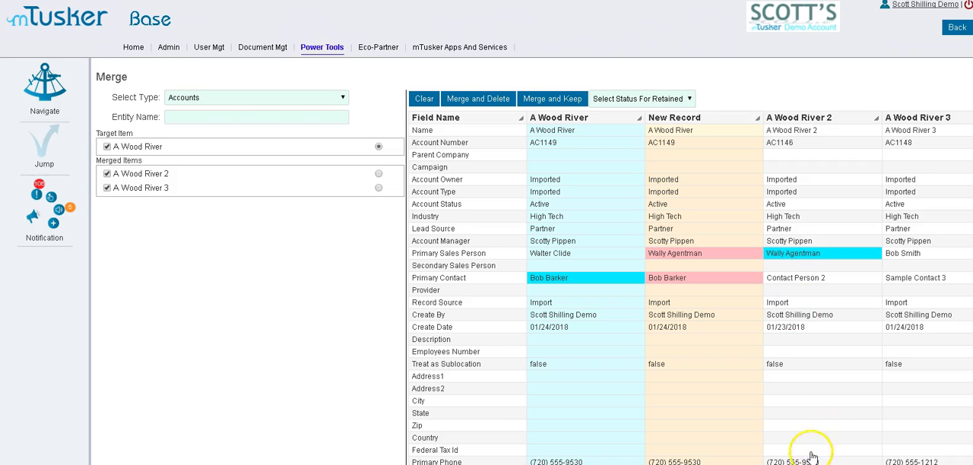
left_click(916, 461)
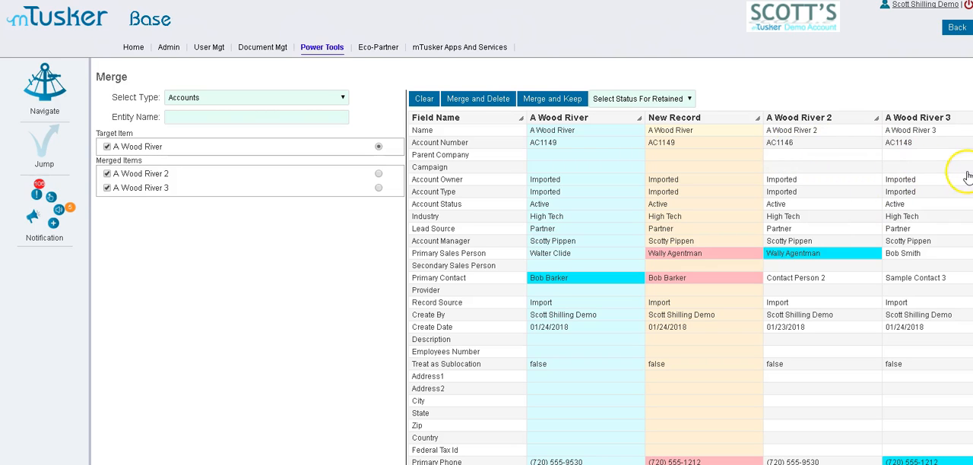
Merge A Wood River 2 and A Wood River 3 into the target account with Merge and Delete, leaving no retained status chosen
left_click(691, 99)
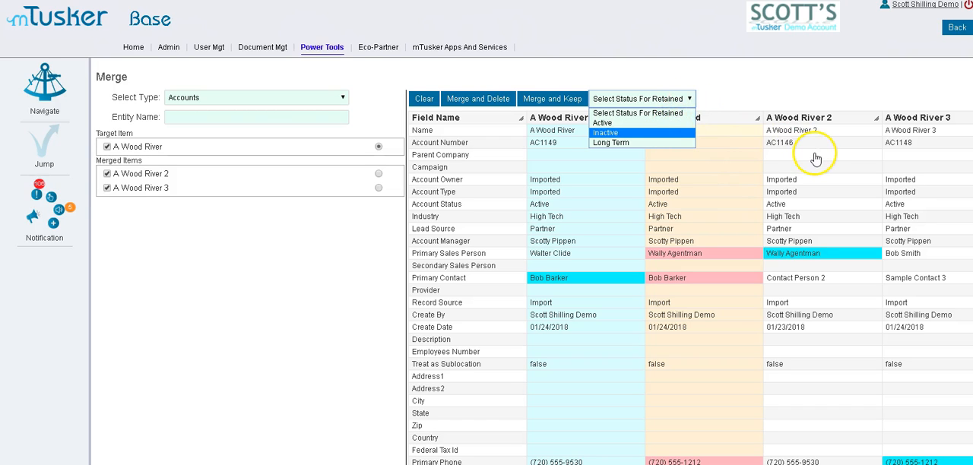
left_click(751, 92)
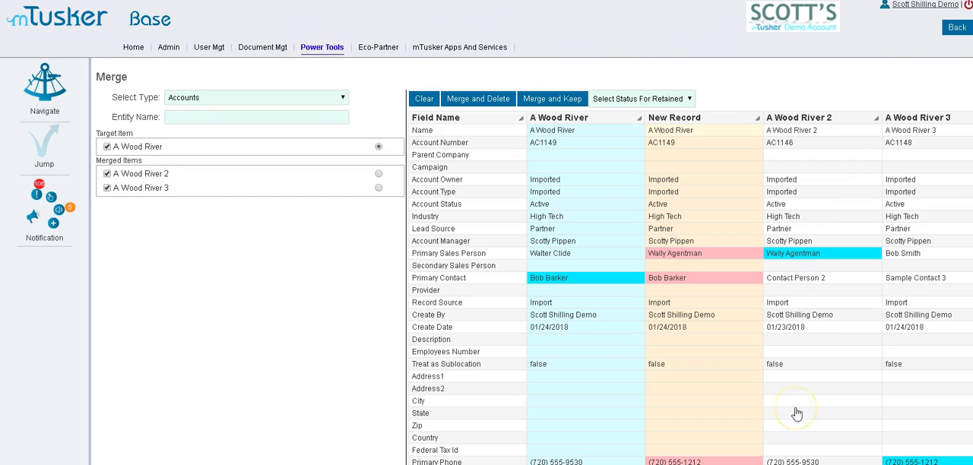
left_click(480, 104)
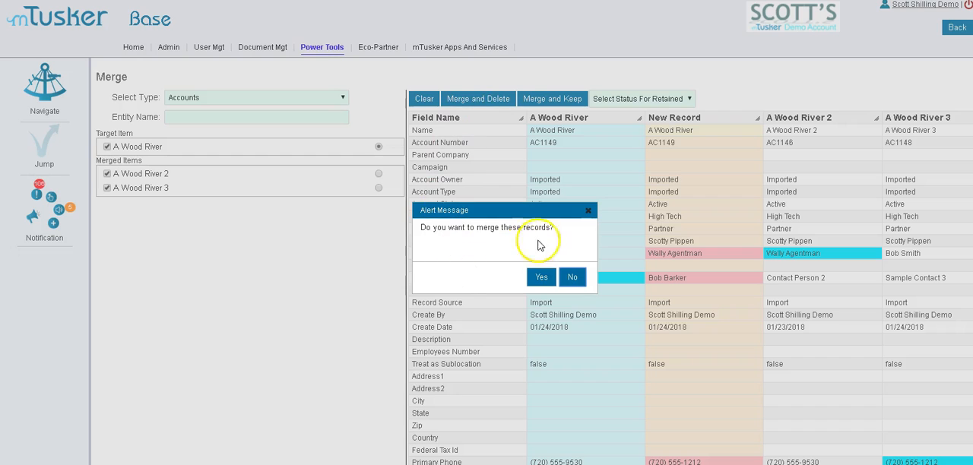
left_click(546, 278)
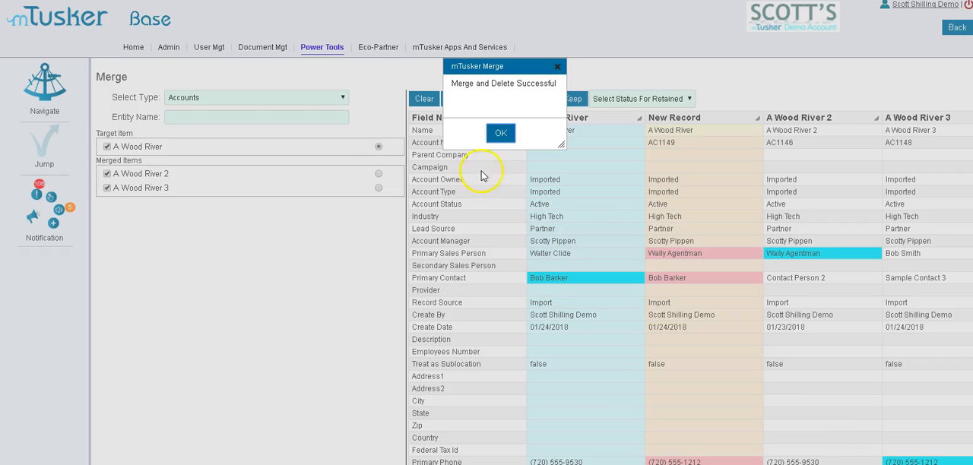
left_click(498, 135)
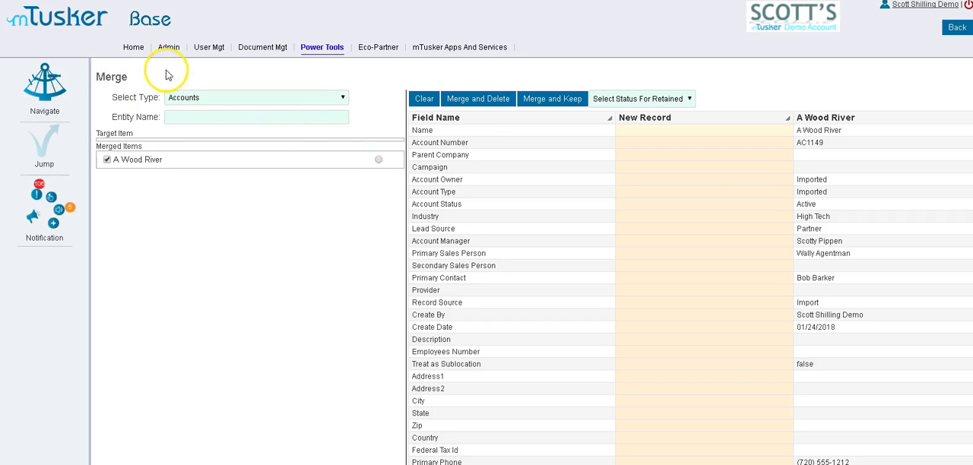
Open the merged A Wood River account from the CRM accounts list and review its details, blog list and contact list
left_click(45, 85)
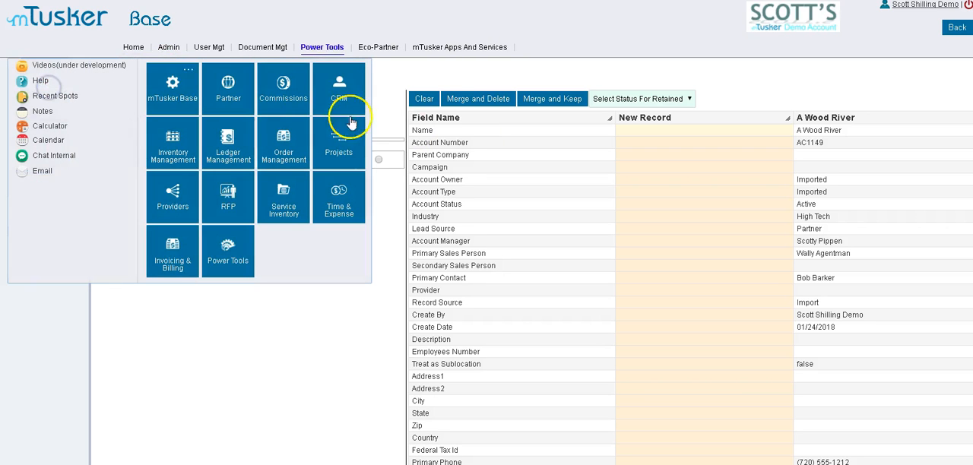
left_click(351, 79)
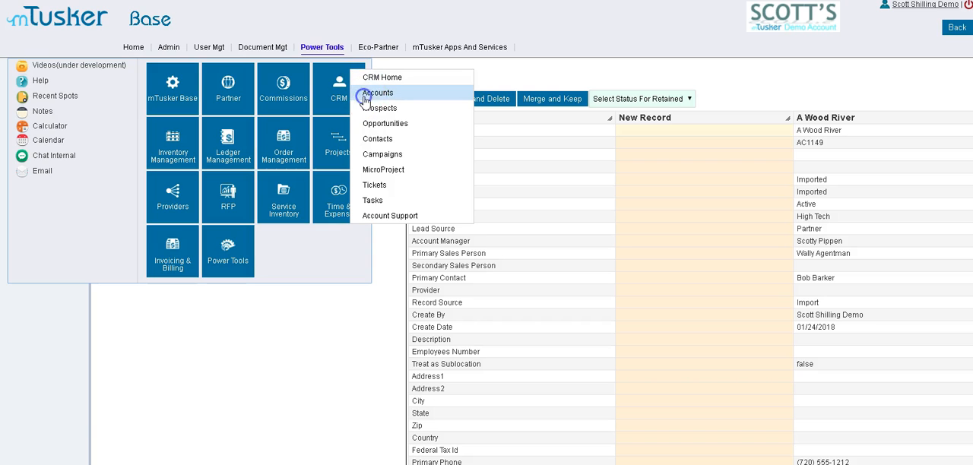
left_click(366, 94)
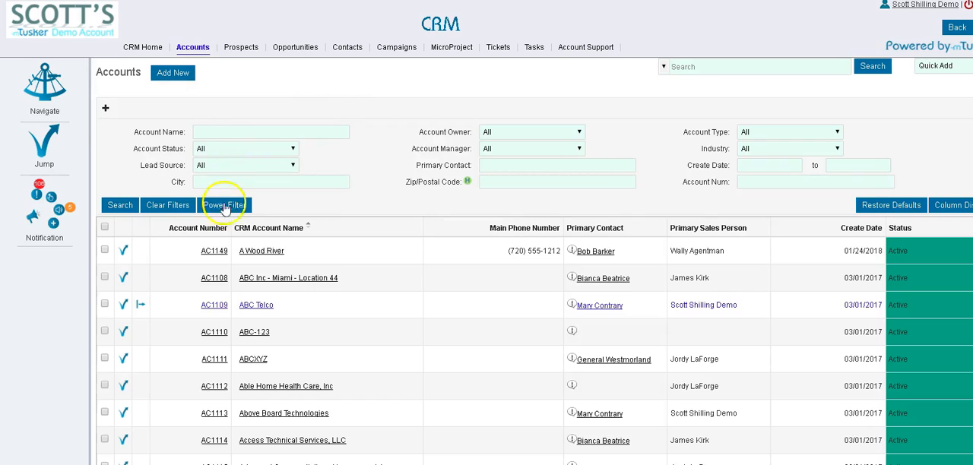
left_click(256, 251)
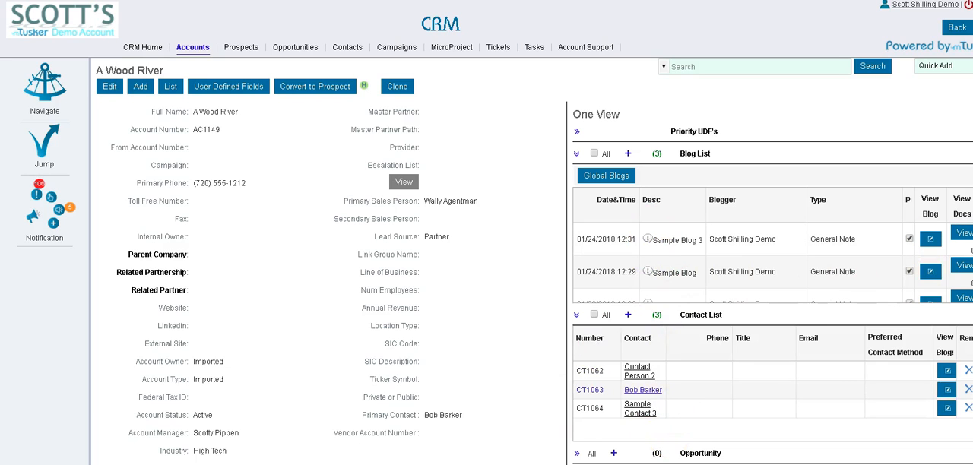
scroll(760, 266, "down", 1)
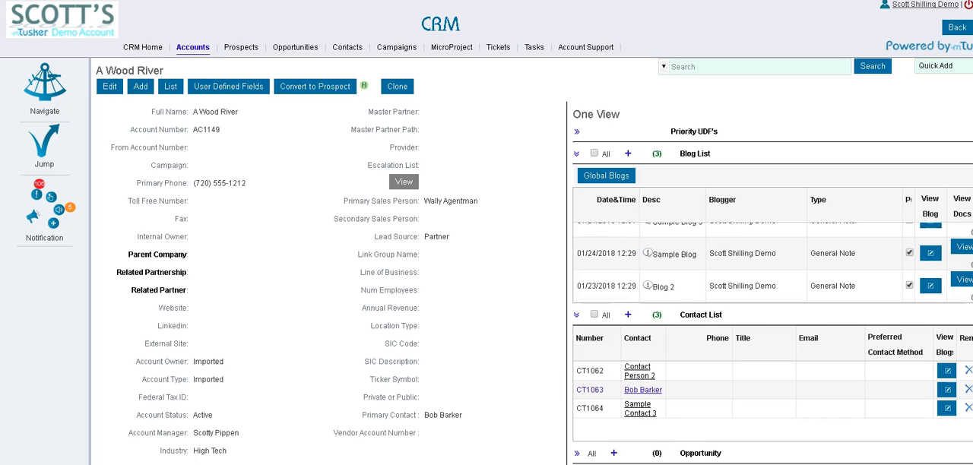
scroll(679, 243, "up", 1)
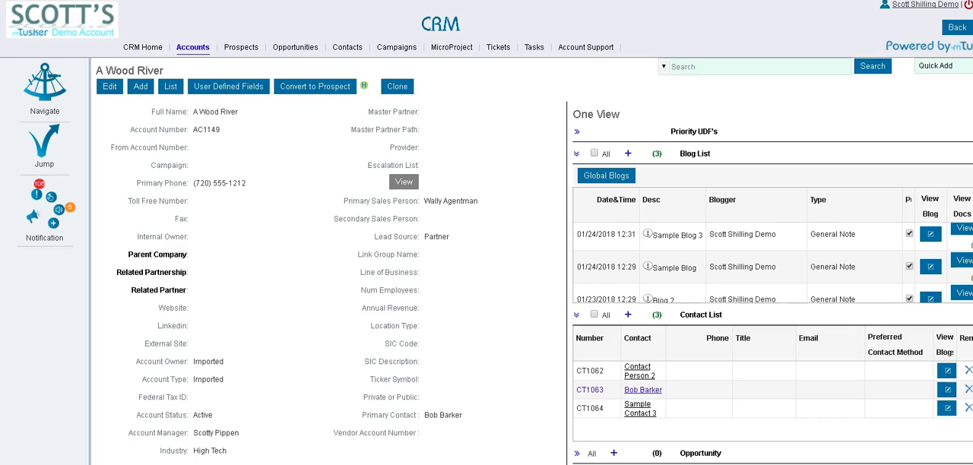